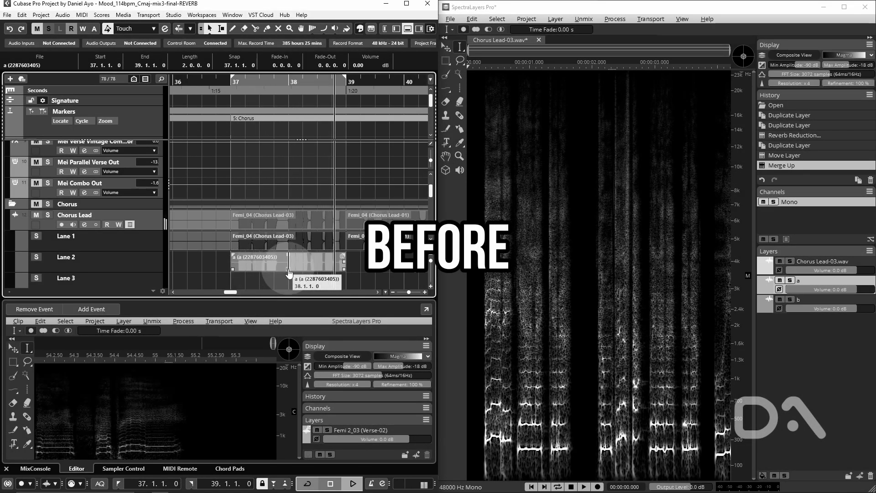
Step: Make the processed take 'a' on Lane 2 the active Chorus Lead take to preview it
{"action": "left_click", "coordinate": [289, 273]}
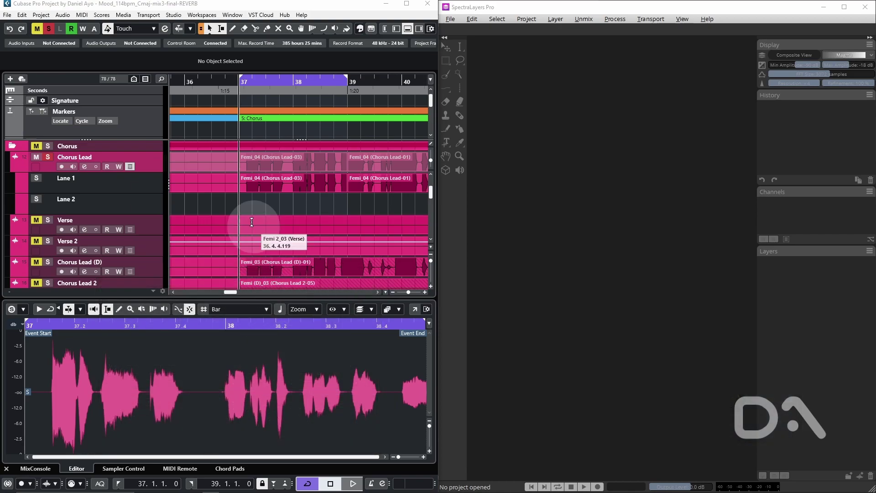
Step: Audition the chorus vocal, then drag the Chorus Lead-03 take from Lane 1 into SpectraLayers
{"action": "key", "text": "space"}
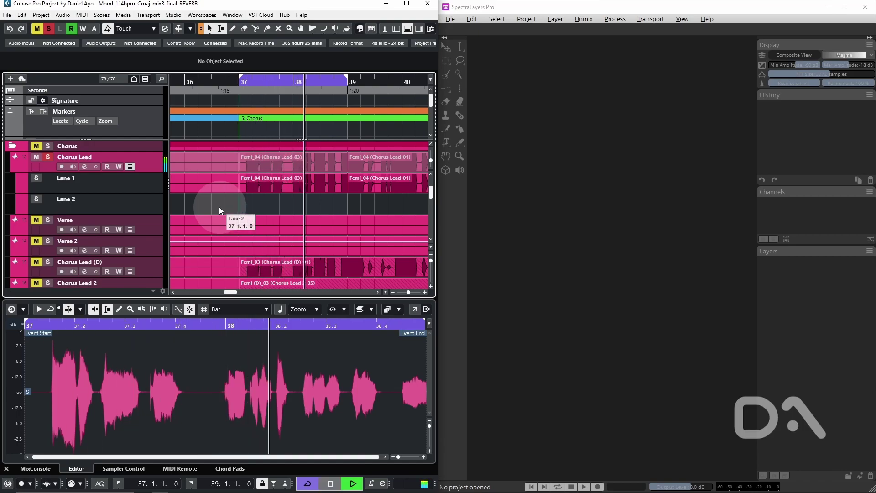
{"action": "key", "text": "space"}
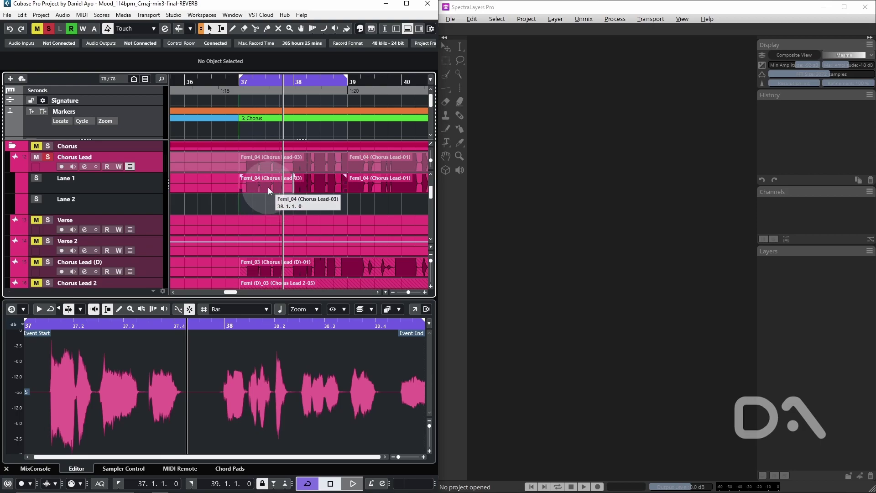
{"action": "left_click_drag", "start_coordinate": [268, 187], "coordinate": [588, 204]}
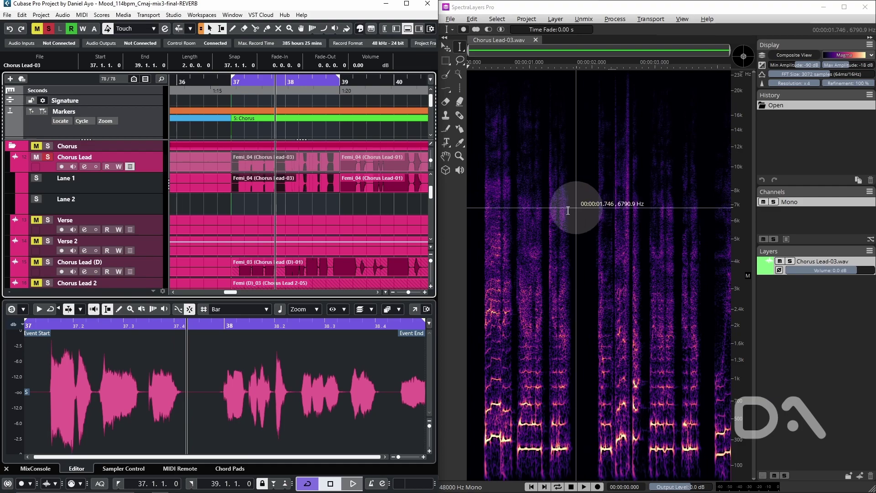
Step: Play back the opened Chorus Lead-03.wav inside SpectraLayers
{"action": "left_click", "coordinate": [457, 449]}
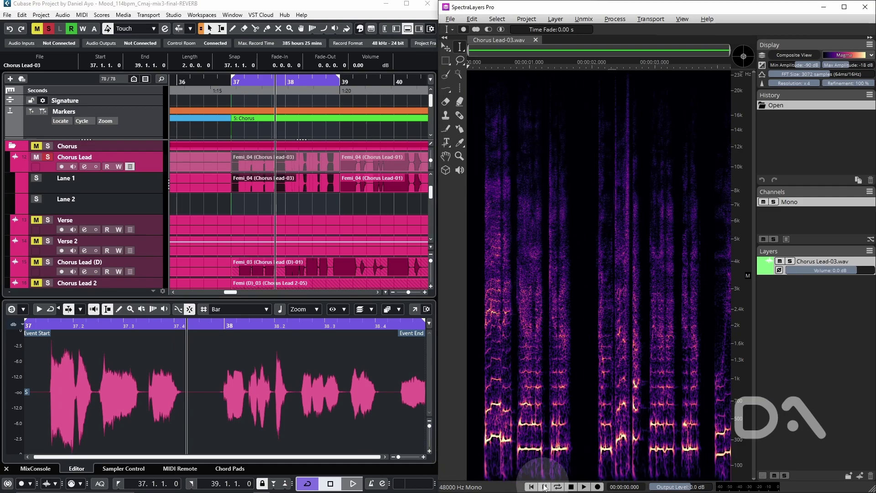
{"action": "key", "text": "space"}
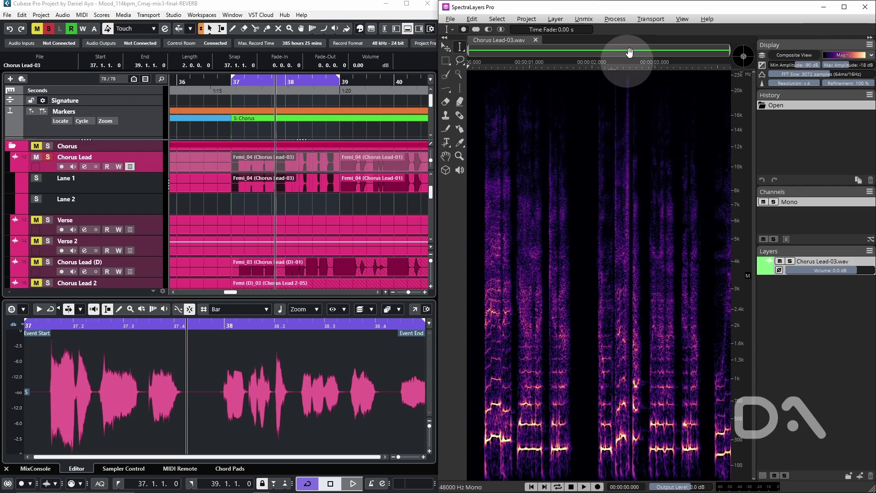
Step: Apply Reverb Reduction with Type Voice, Reduce Reverb mode and the Voice Light preset at 80%
{"action": "left_click", "coordinate": [614, 20]}
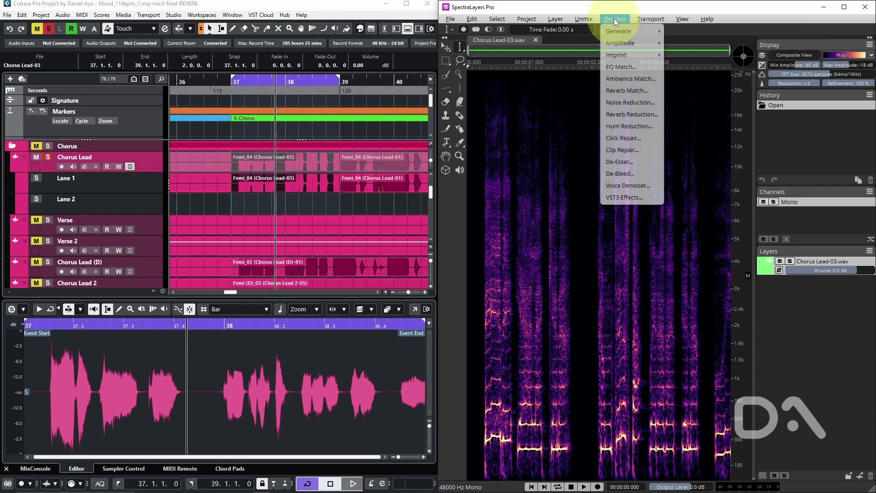
{"action": "left_click", "coordinate": [627, 114]}
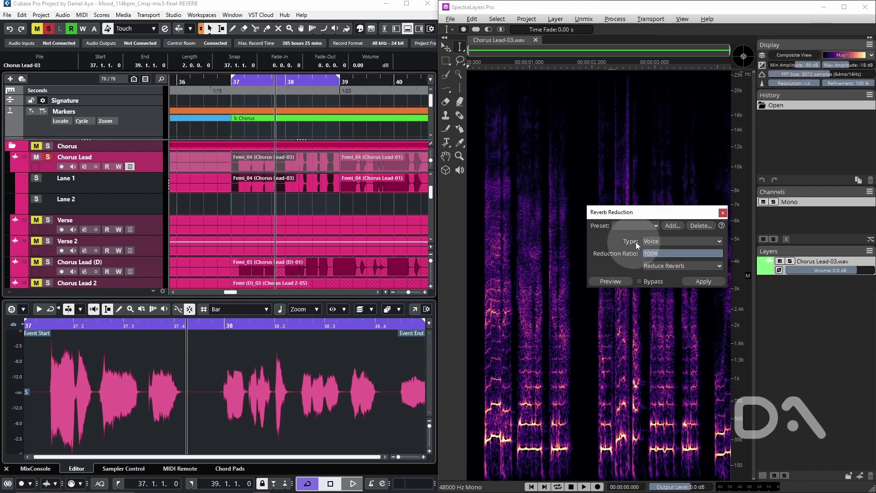
{"action": "left_click", "coordinate": [657, 239]}
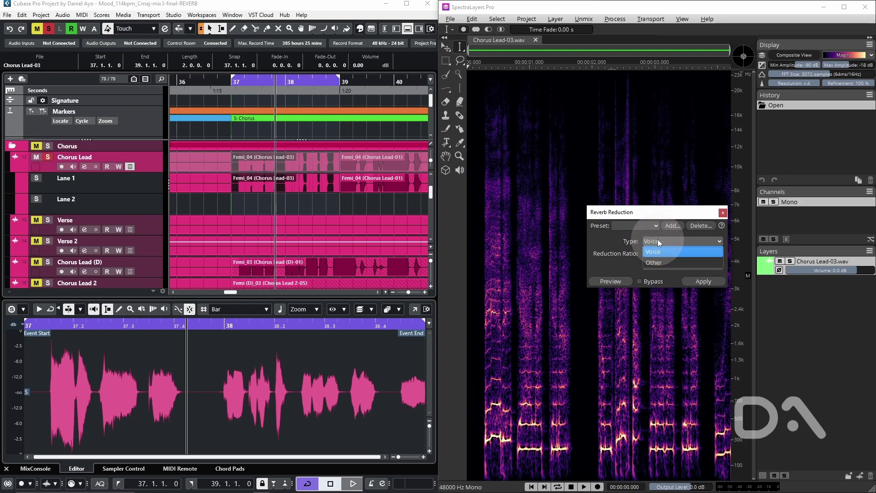
{"action": "left_click", "coordinate": [659, 251]}
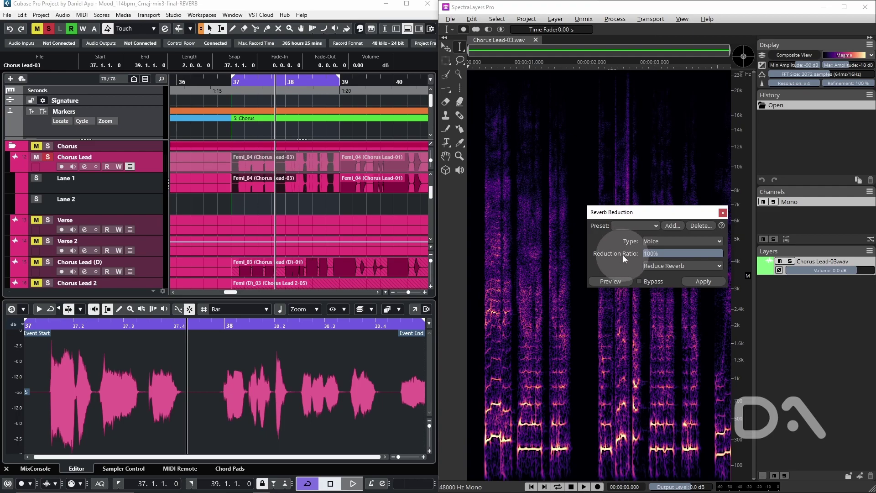
{"action": "left_click", "coordinate": [659, 265]}
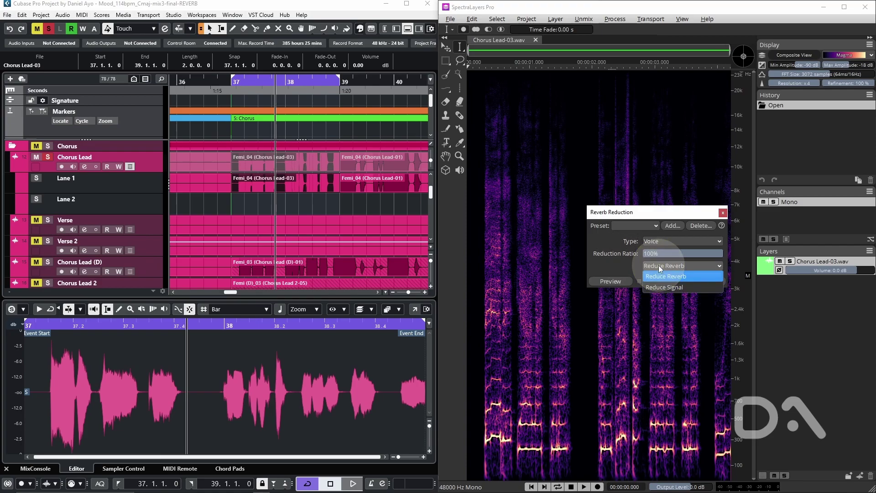
{"action": "left_click", "coordinate": [631, 263]}
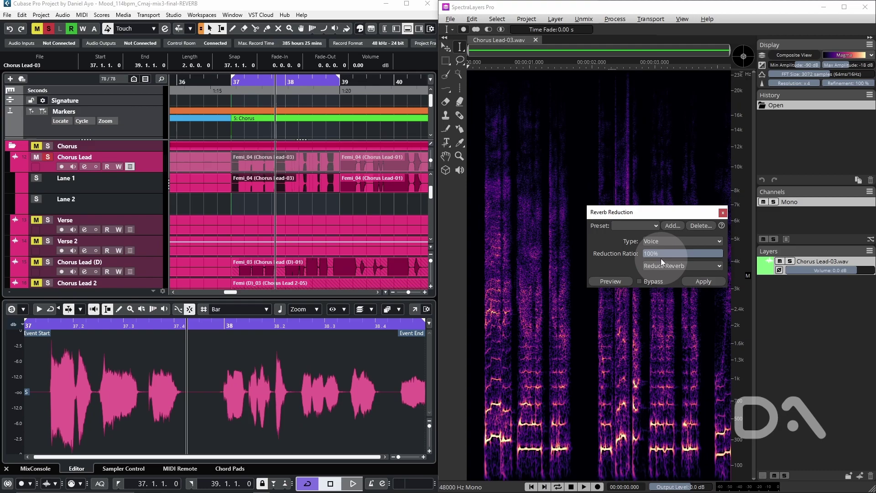
{"action": "left_click", "coordinate": [650, 227]}
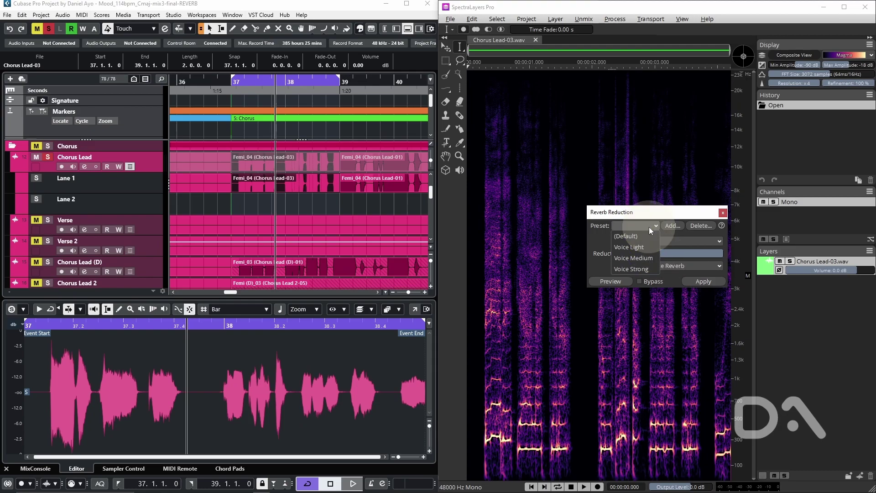
{"action": "left_click", "coordinate": [650, 248]}
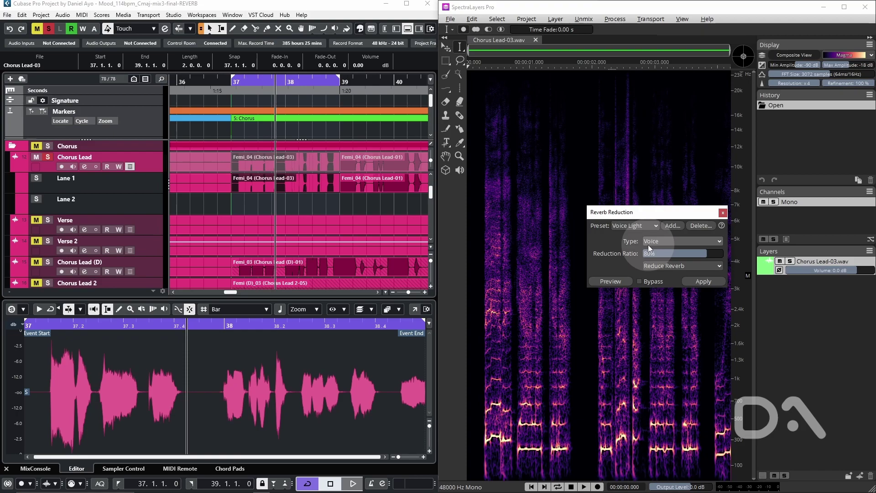
{"action": "left_click", "coordinate": [704, 282]}
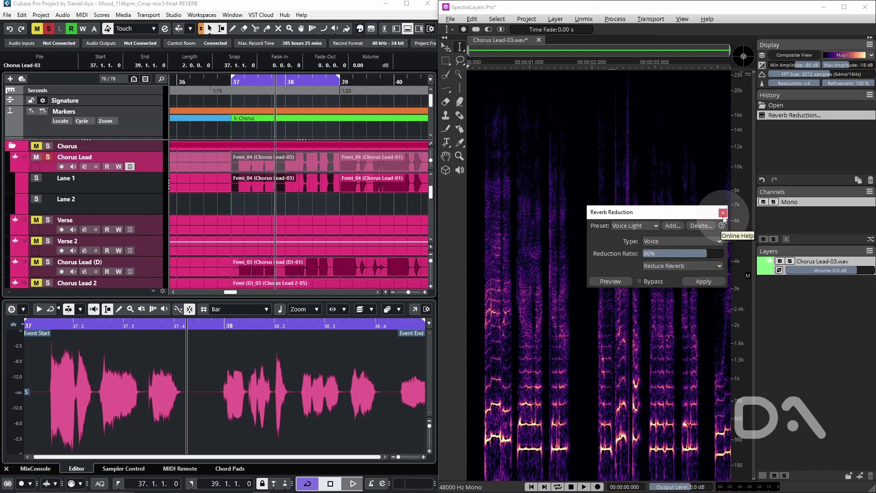
Step: Audition the reverb-reduced vocal, then revert to the original by selecting 'Open' in History
{"action": "left_click", "coordinate": [724, 213]}
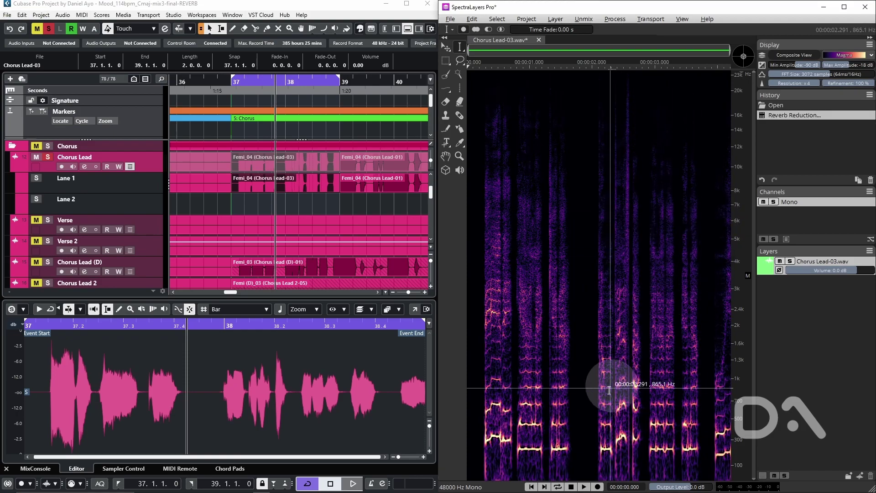
{"action": "key", "text": "space"}
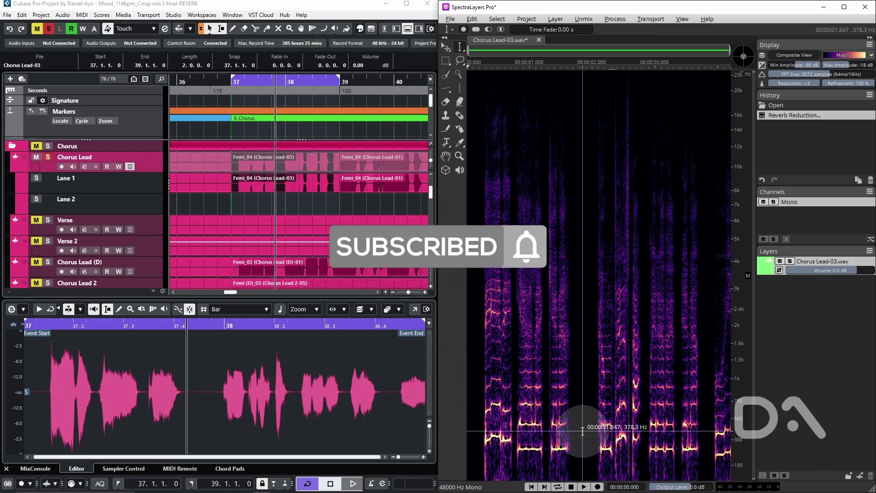
{"action": "left_click", "coordinate": [777, 105]}
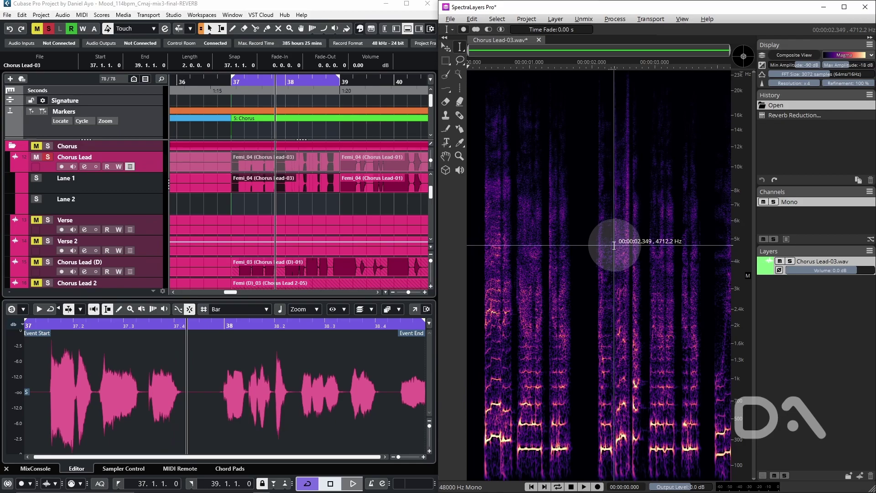
Step: Duplicate the original layer twice and name the copies 'a' and 'b'
{"action": "right_click", "coordinate": [819, 267]}
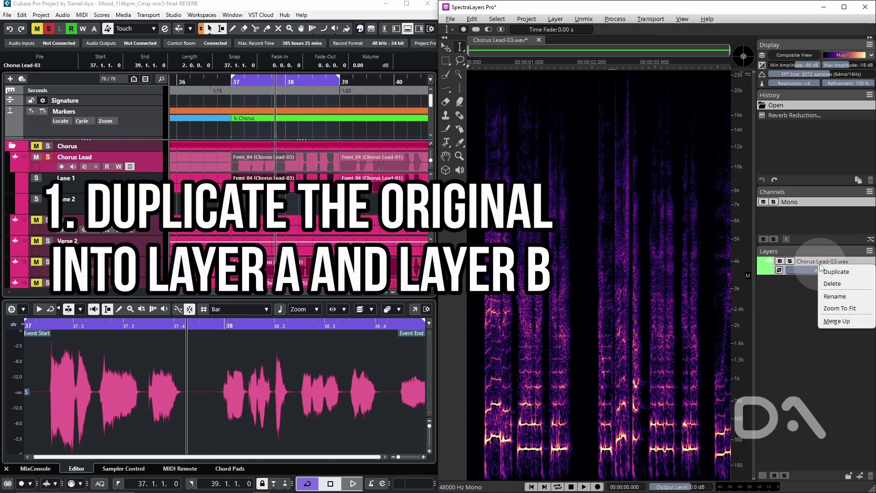
{"action": "left_click", "coordinate": [839, 277]}
{"action": "right_click", "coordinate": [812, 263]}
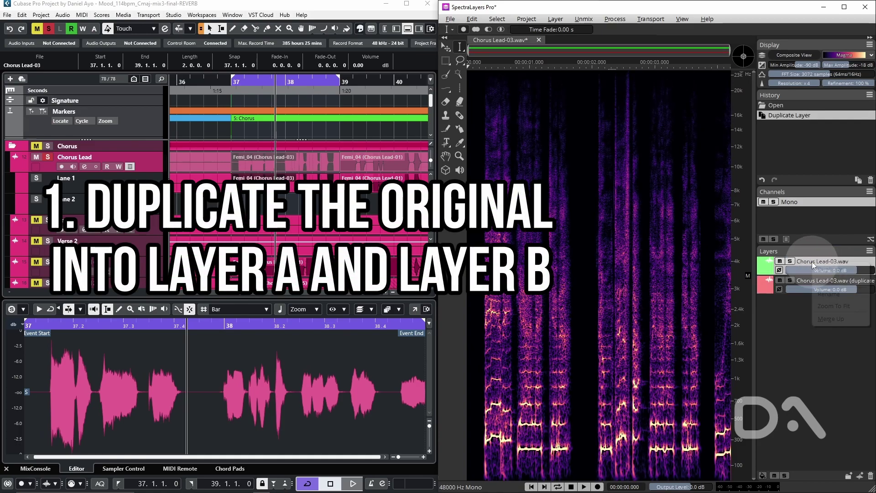
{"action": "left_click", "coordinate": [827, 272]}
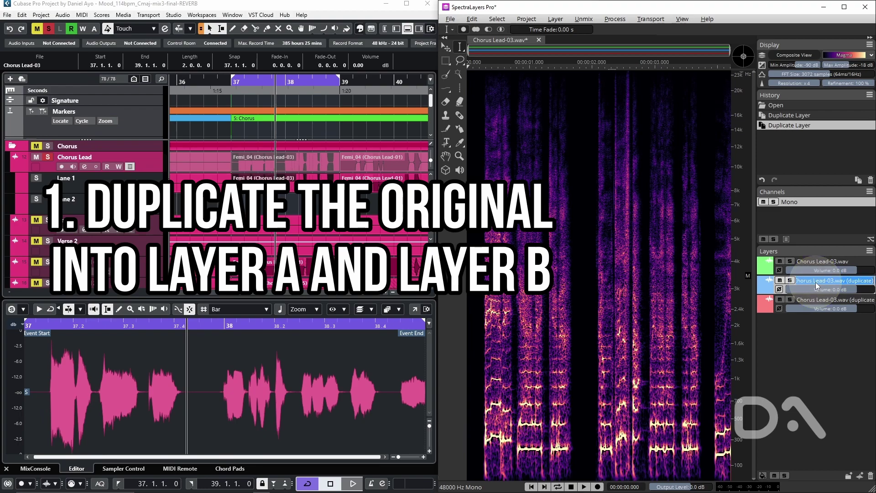
{"action": "type", "text": "a"}
{"action": "double_click", "coordinate": [810, 298]}
{"action": "type", "text": "b"}
{"action": "key", "text": "Return"}
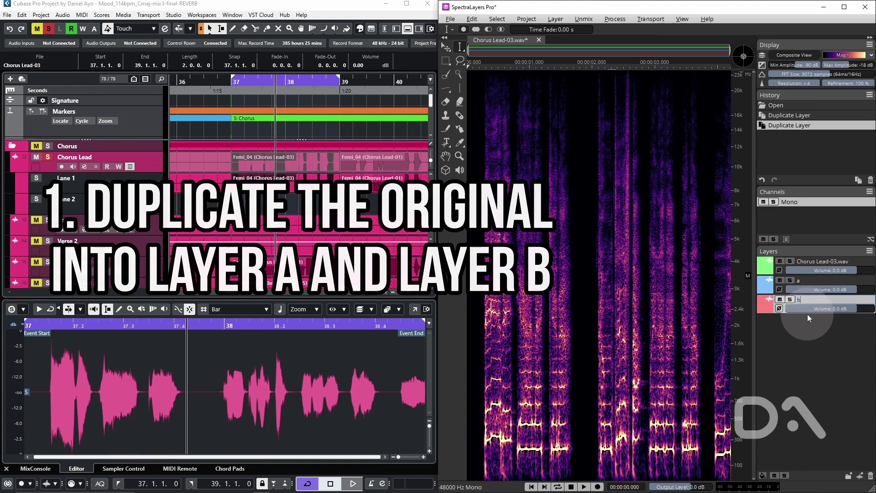
Step: Apply Reverb Reduction (Voice, 80%, Reduce Reverb) to layer a
{"action": "left_click", "coordinate": [814, 281]}
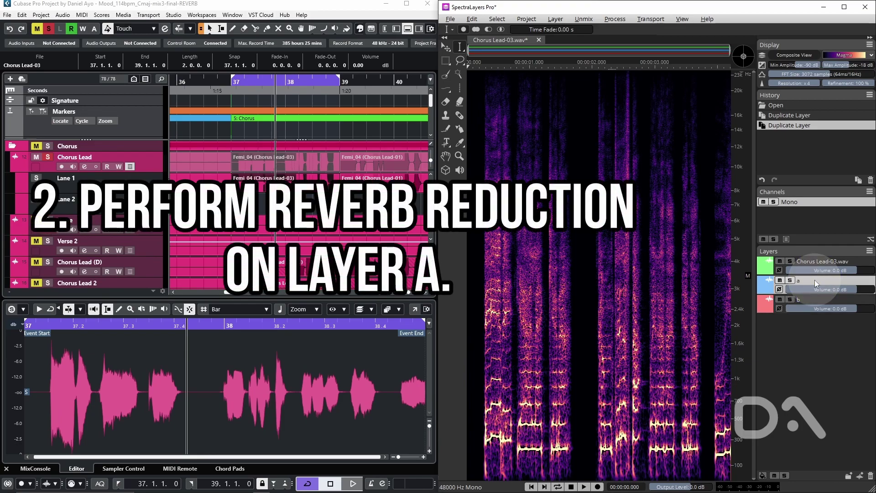
{"action": "left_click", "coordinate": [615, 19]}
{"action": "left_click", "coordinate": [643, 113]}
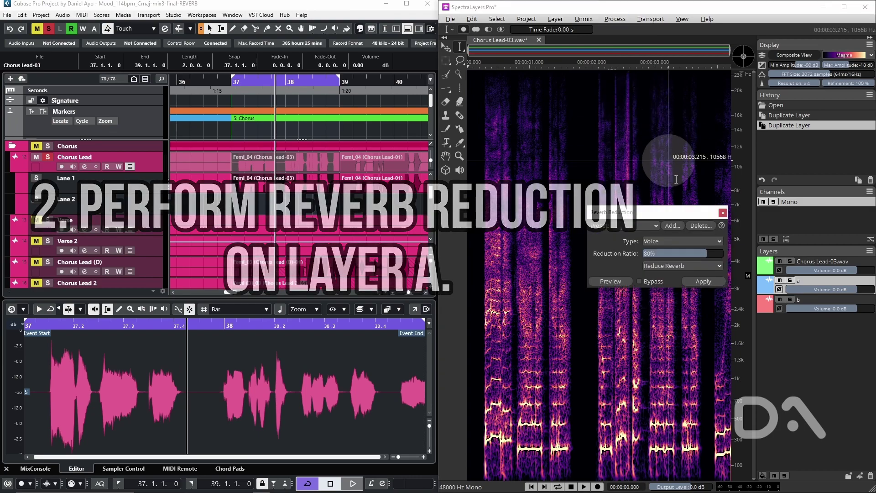
{"action": "left_click", "coordinate": [708, 281]}
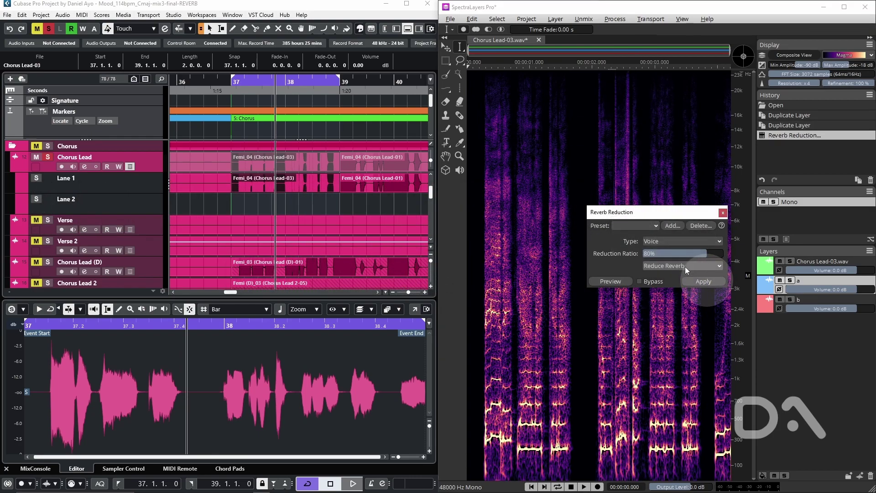
{"action": "right_click", "coordinate": [810, 280]}
Step: Duplicate layer a as 'c' and invert its phase
{"action": "left_click", "coordinate": [817, 287]}
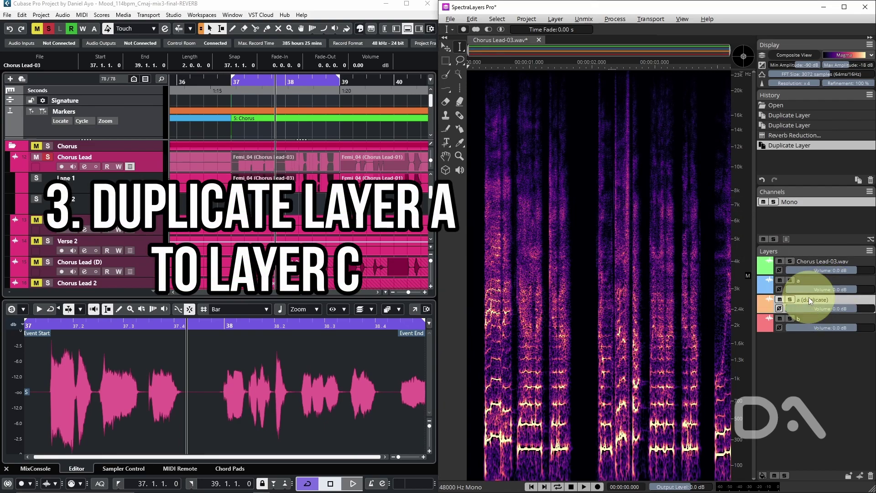
{"action": "double_click", "coordinate": [809, 297]}
{"action": "type", "text": "c"}
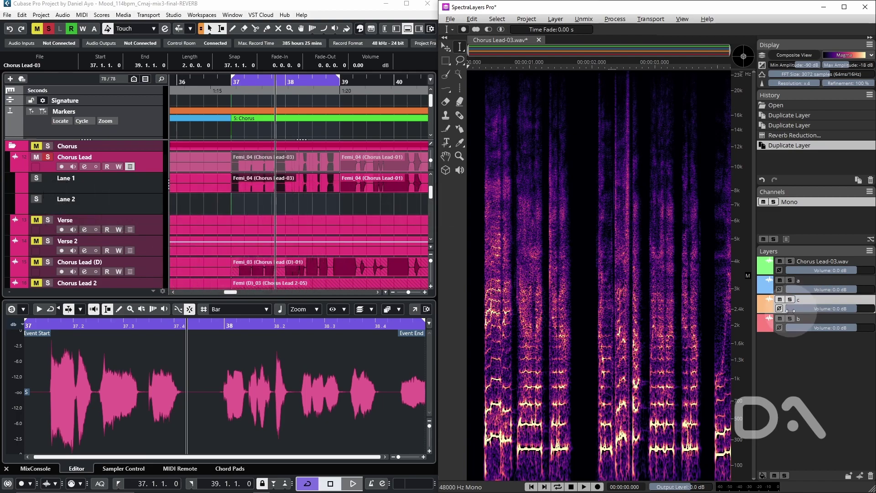
{"action": "key", "text": "Return"}
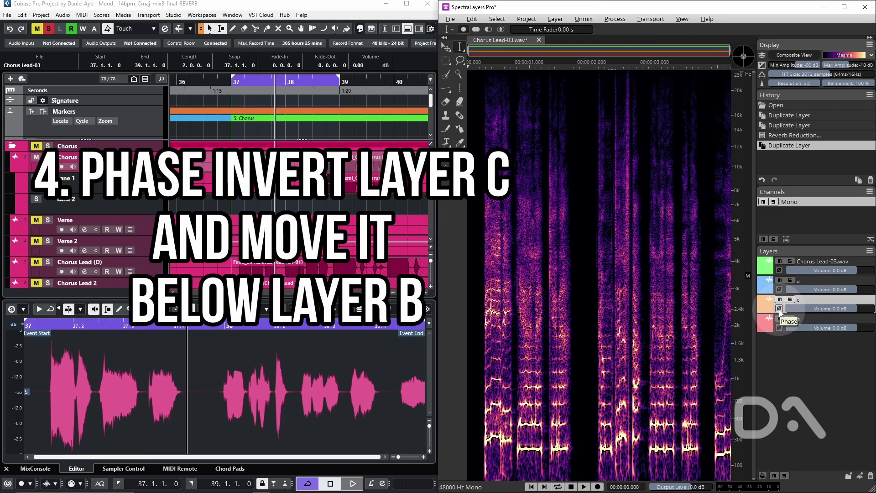
{"action": "left_click", "coordinate": [779, 309]}
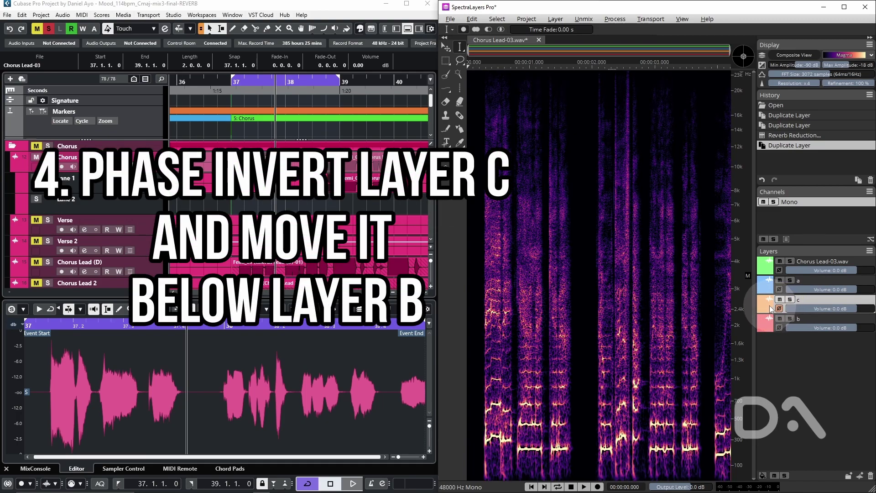
Step: Move layer c below layer b and merge it up into b
{"action": "left_click_drag", "start_coordinate": [769, 305], "coordinate": [807, 347]}
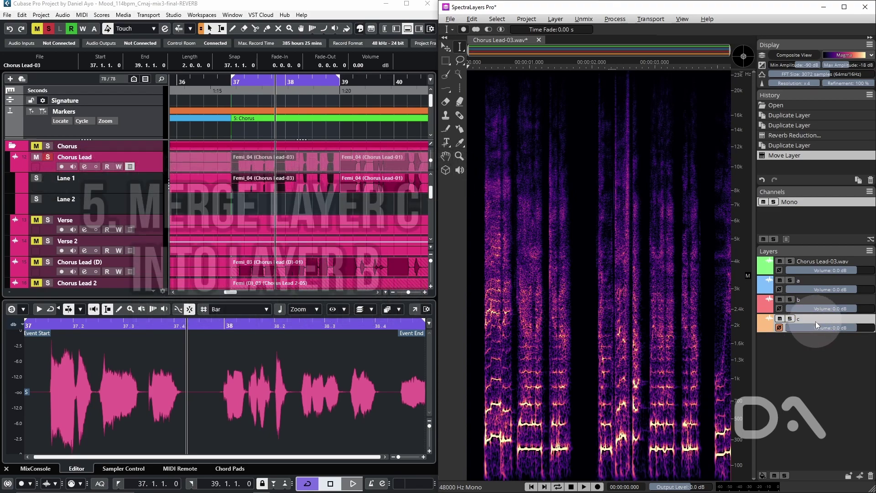
{"action": "right_click", "coordinate": [815, 322]}
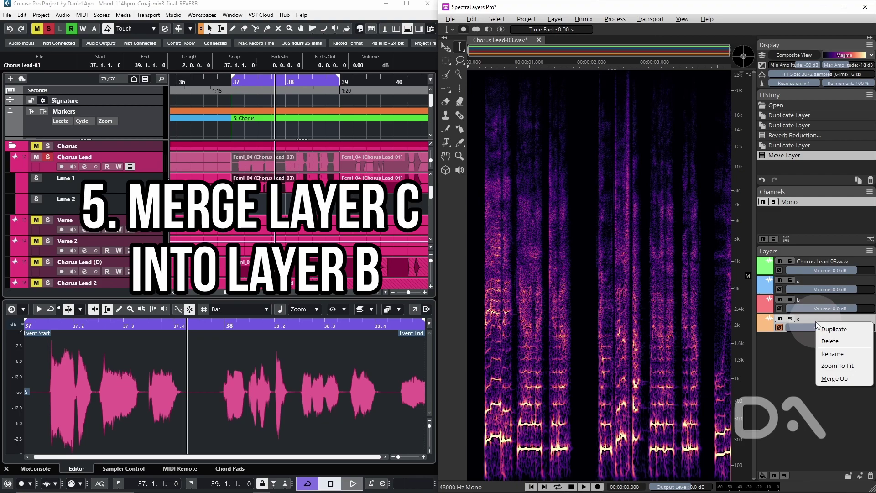
{"action": "left_click", "coordinate": [845, 377]}
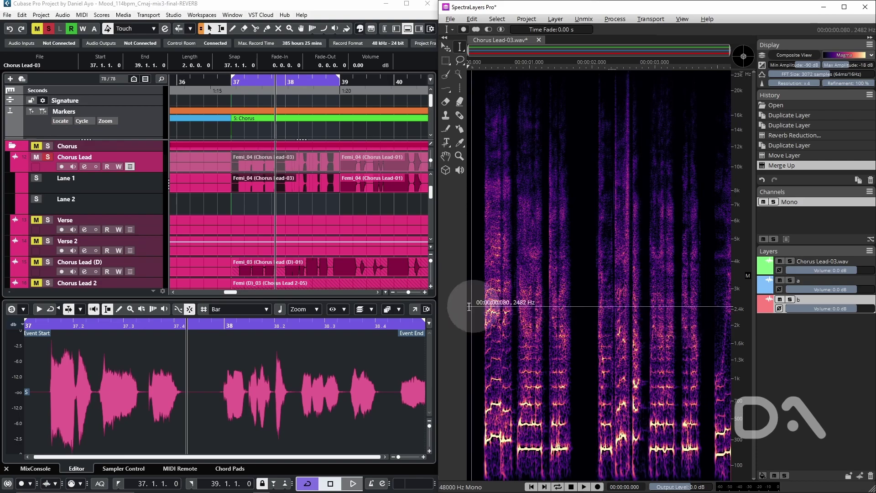
{"action": "key", "text": "space"}
{"action": "left_click", "coordinate": [790, 281]}
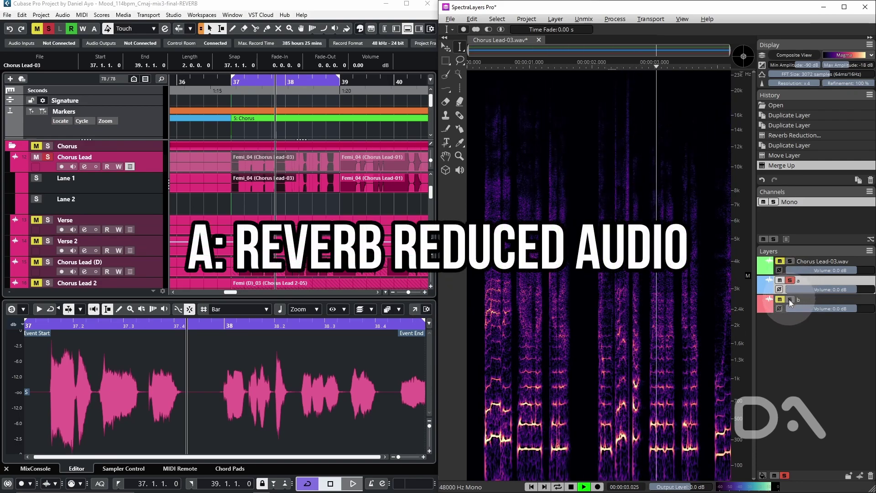
{"action": "left_click", "coordinate": [790, 300]}
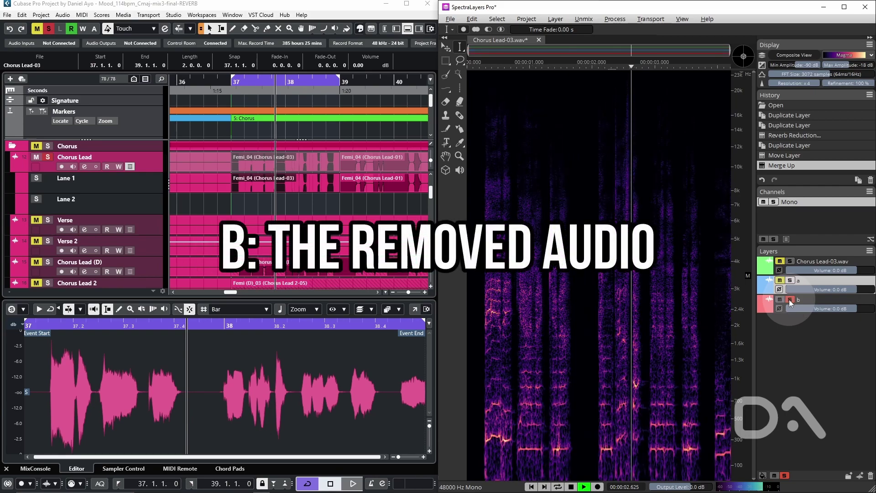
{"action": "key", "text": "space"}
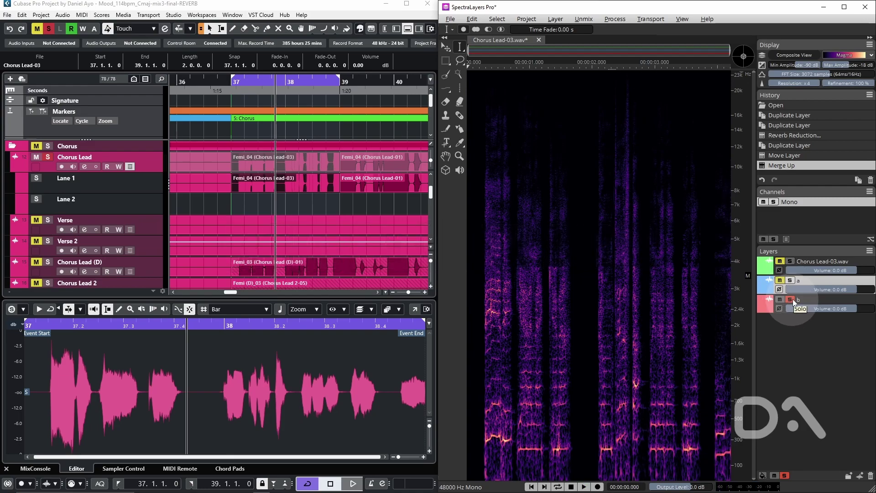
{"action": "left_click", "coordinate": [791, 263]}
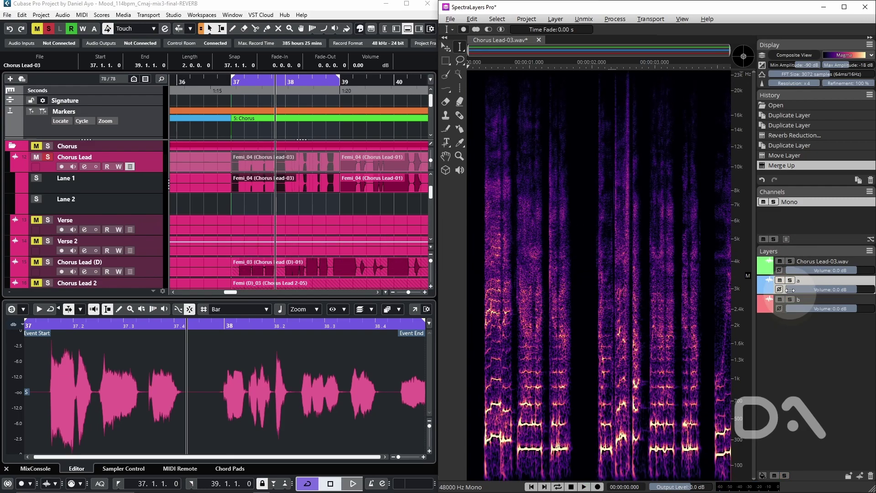
{"action": "left_click", "coordinate": [779, 271]}
{"action": "key", "text": "space"}
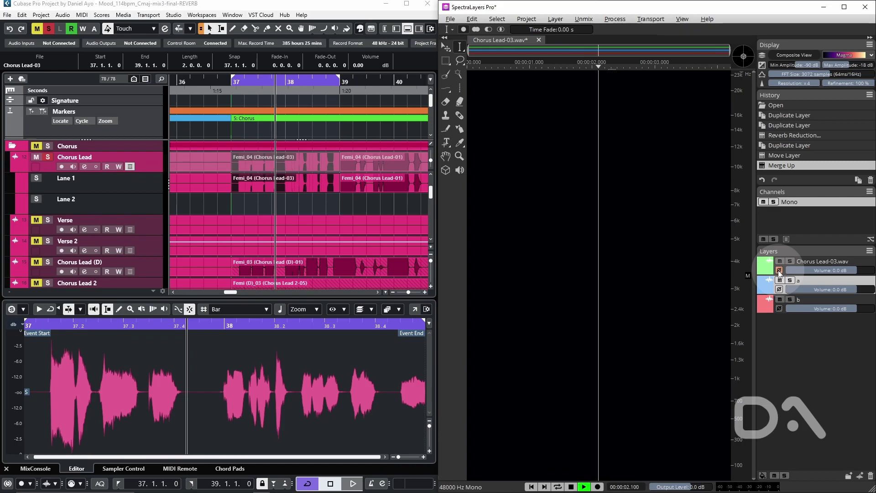
{"action": "key", "text": "space"}
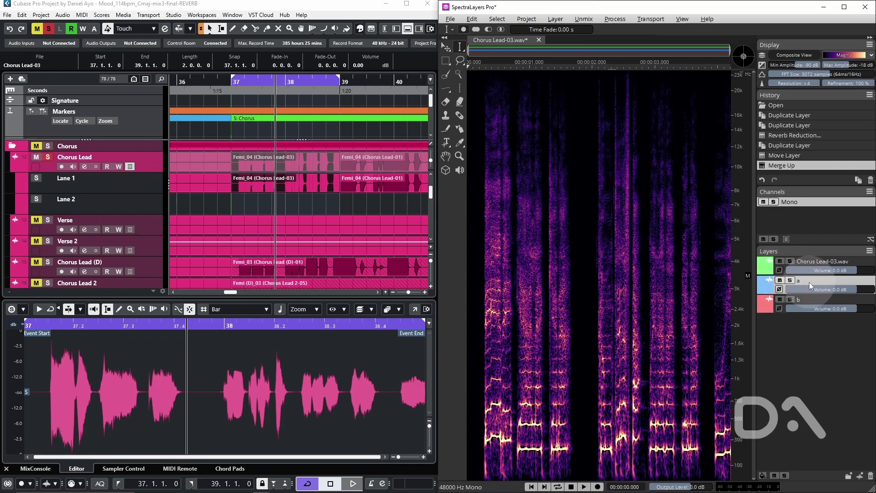
Step: Drop layer a onto Lane 2 at bar 37 and make it the active Chorus Lead take
{"action": "left_click_drag", "start_coordinate": [809, 282], "coordinate": [228, 207]}
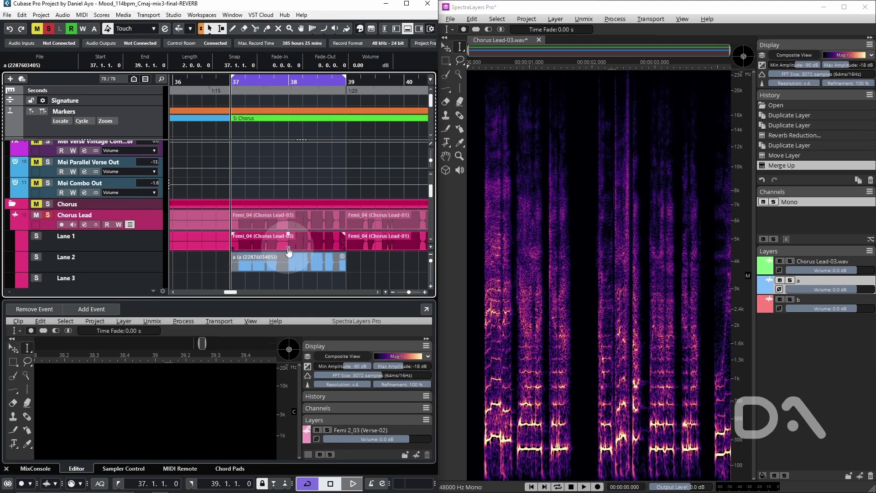
{"action": "key", "text": "space"}
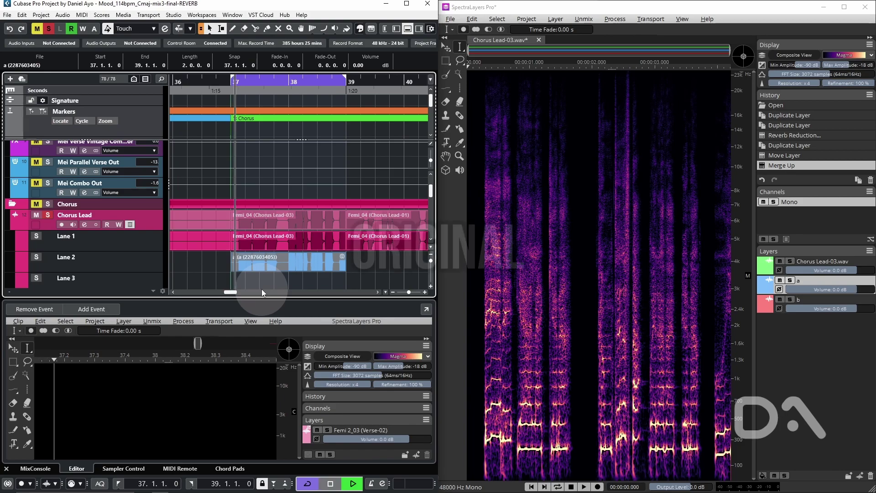
{"action": "left_click", "coordinate": [274, 264]}
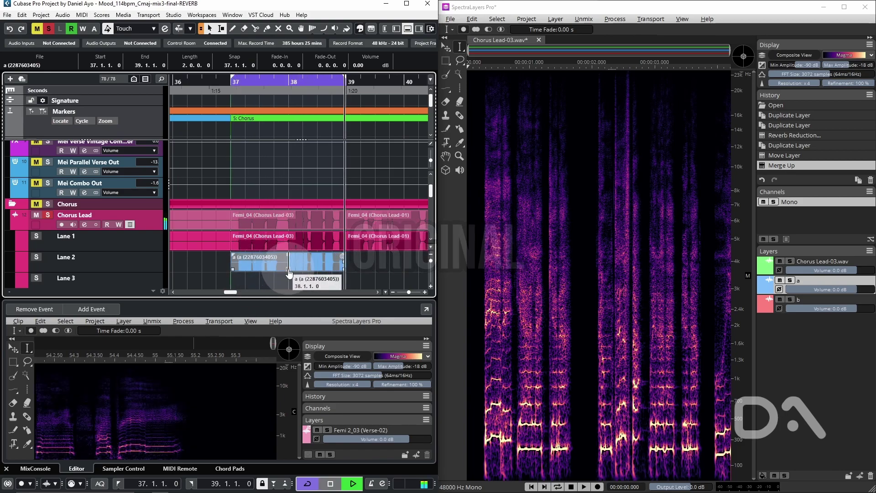
{"action": "left_click", "coordinate": [289, 273]}
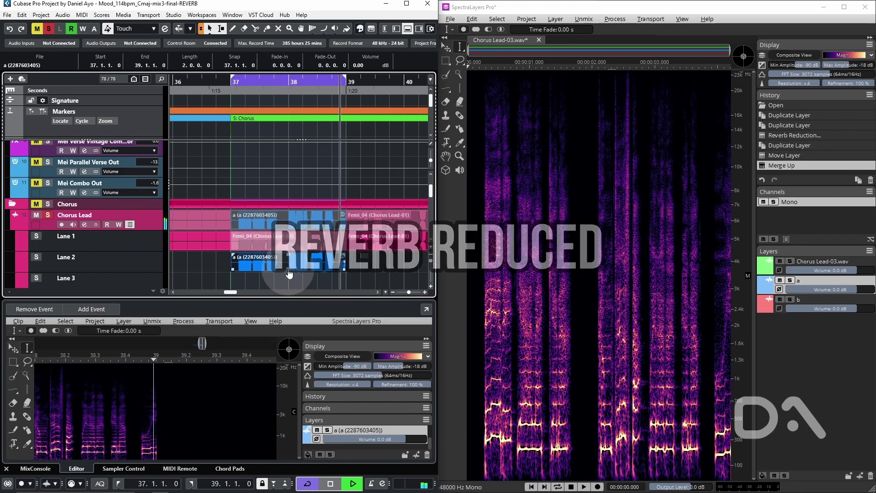
{"action": "key", "text": "space"}
{"action": "key", "text": "h"}
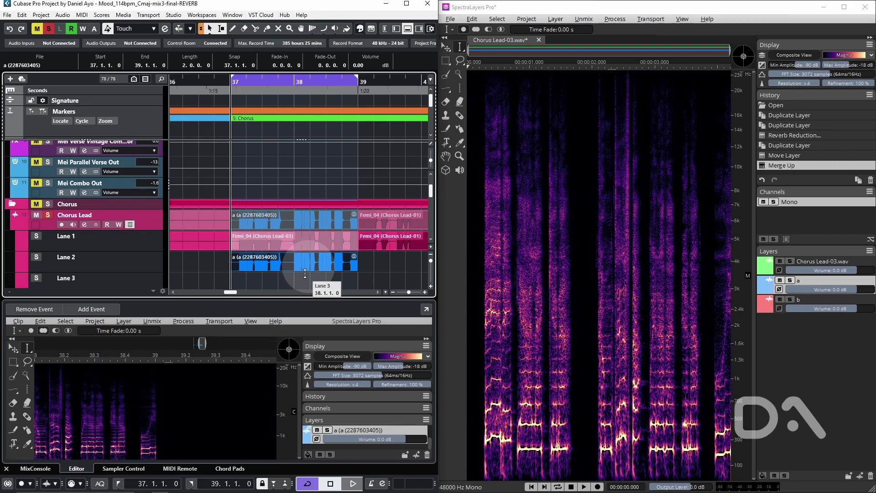